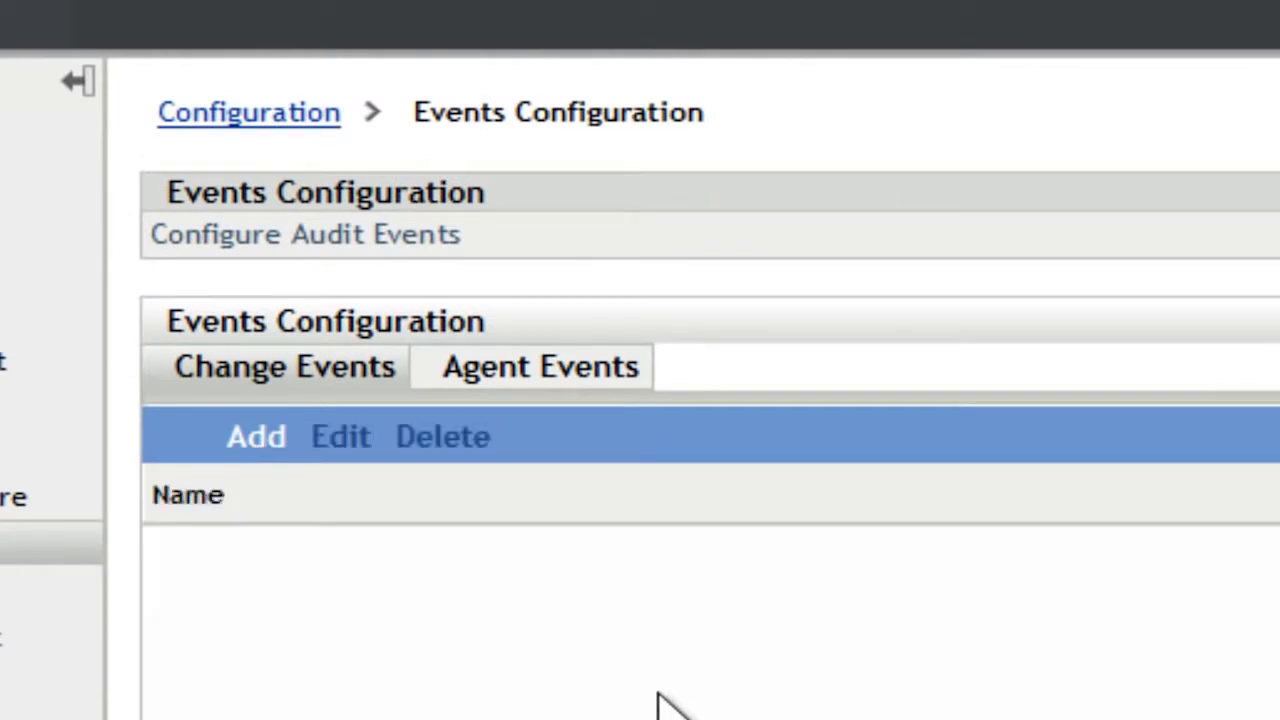
Step: Add all Bundles change events to the audit configuration, classified as Major and kept for 60 days
left_click(256, 440)
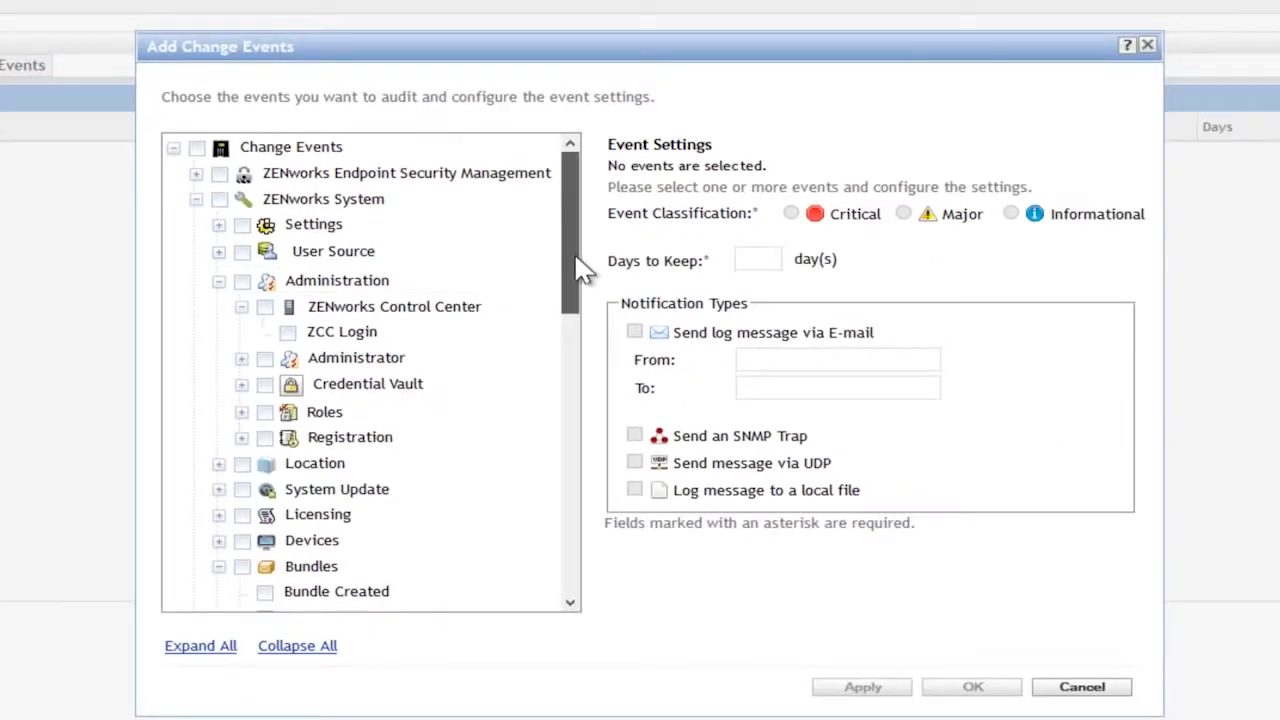
left_click_drag(577, 258, 577, 362)
scroll(591, 410, "down", 3)
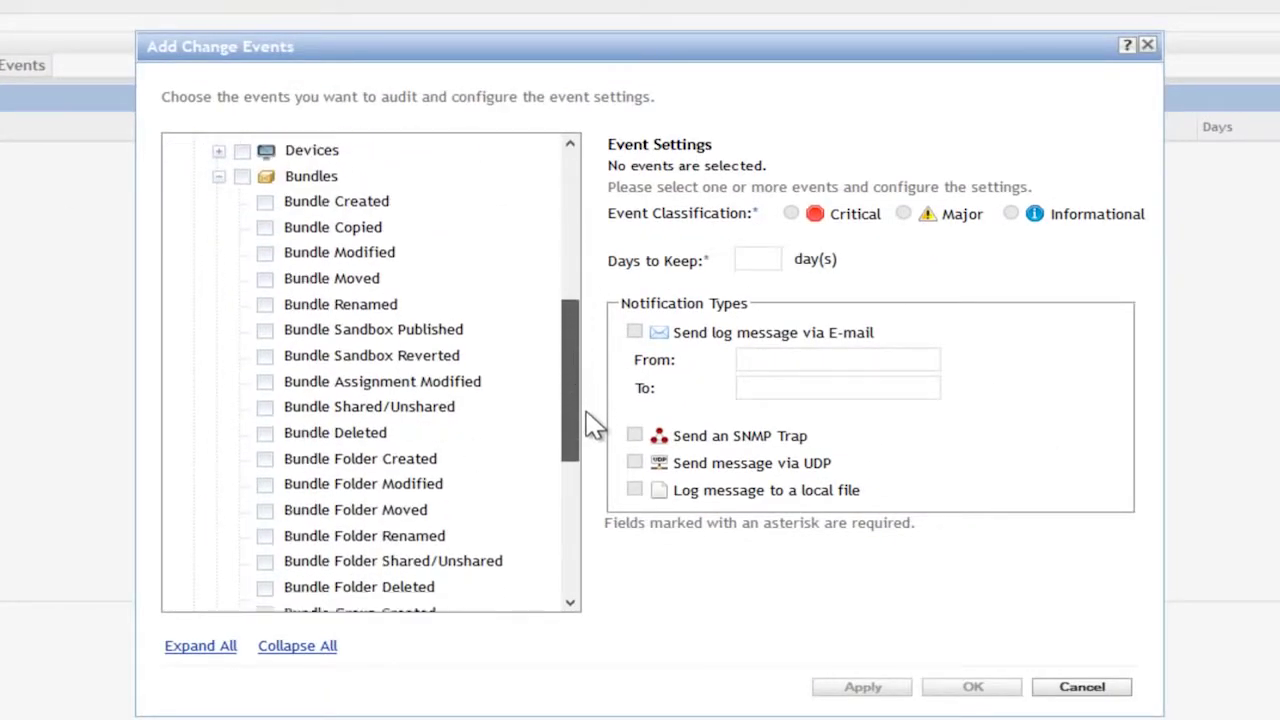
scroll(543, 269, "up", 6)
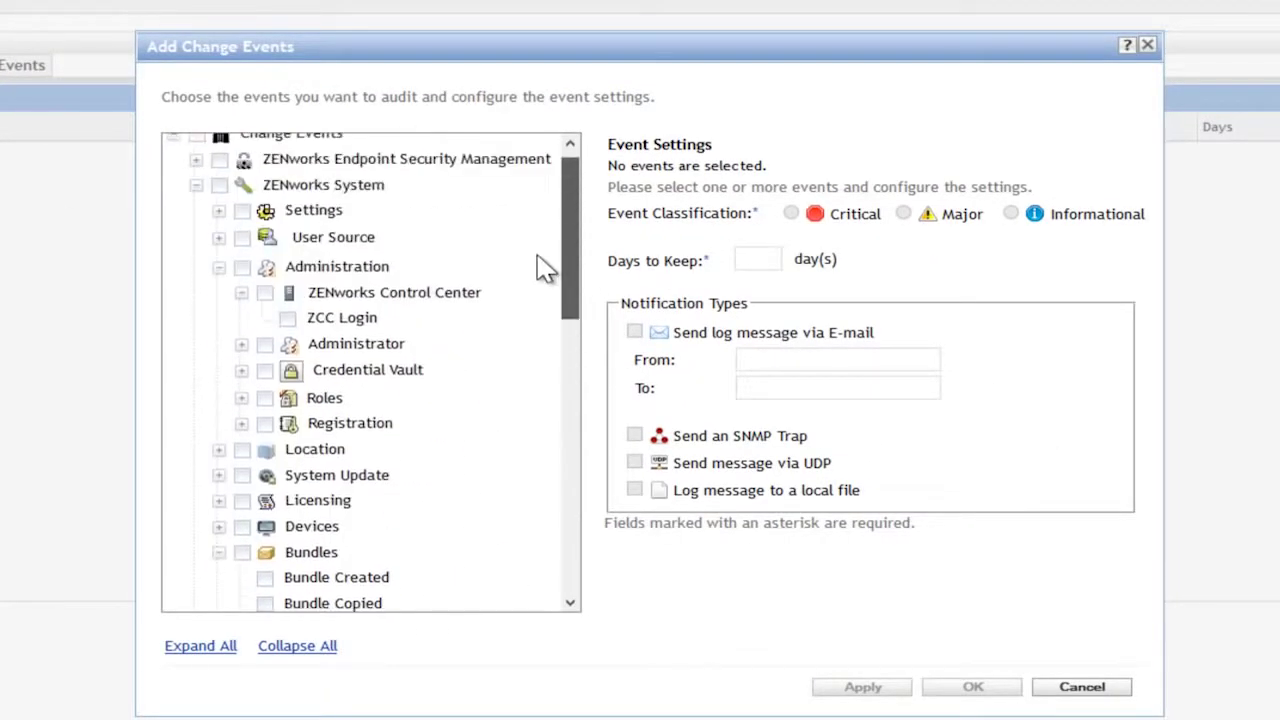
left_click(241, 554)
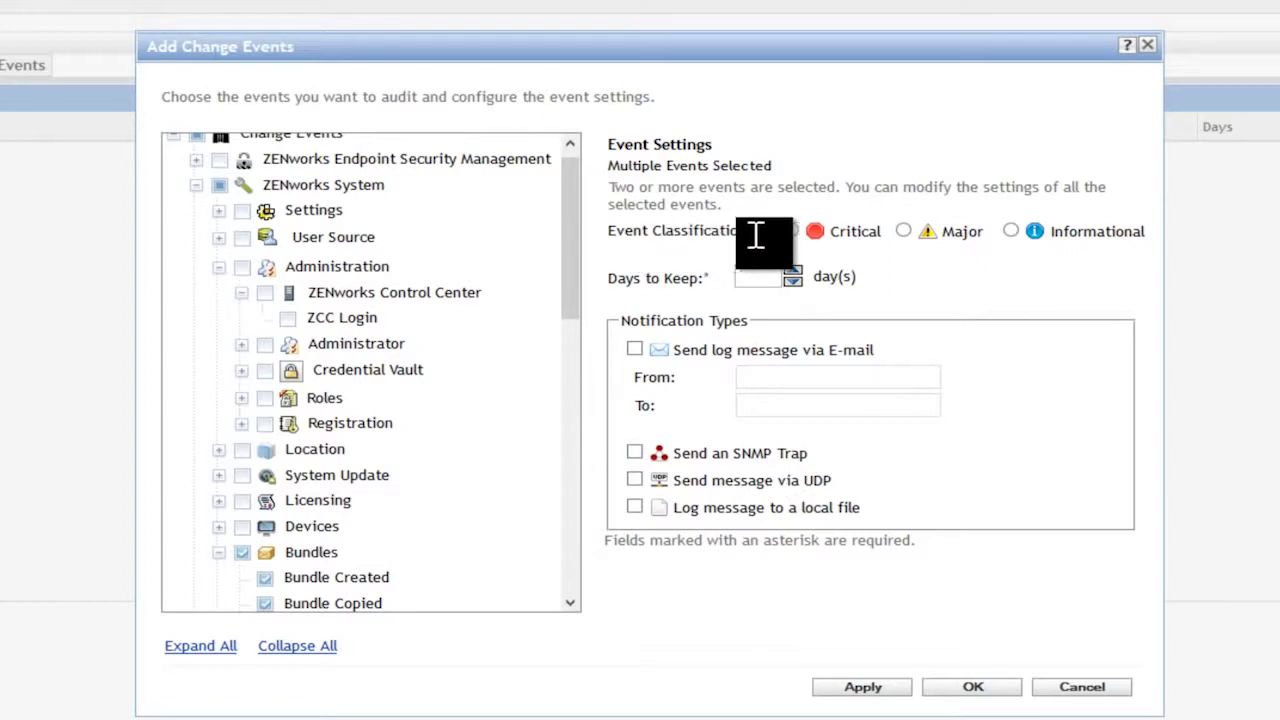
left_click_drag(571, 337, 528, 477)
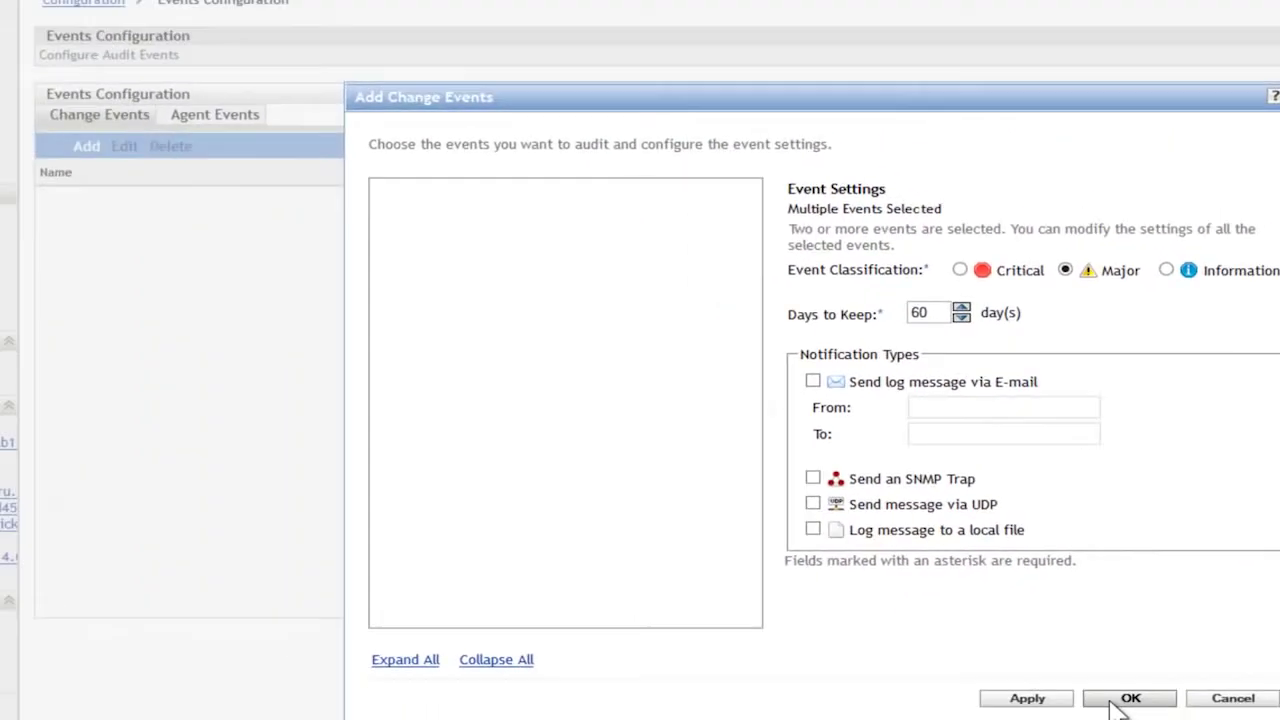
left_click(1128, 697)
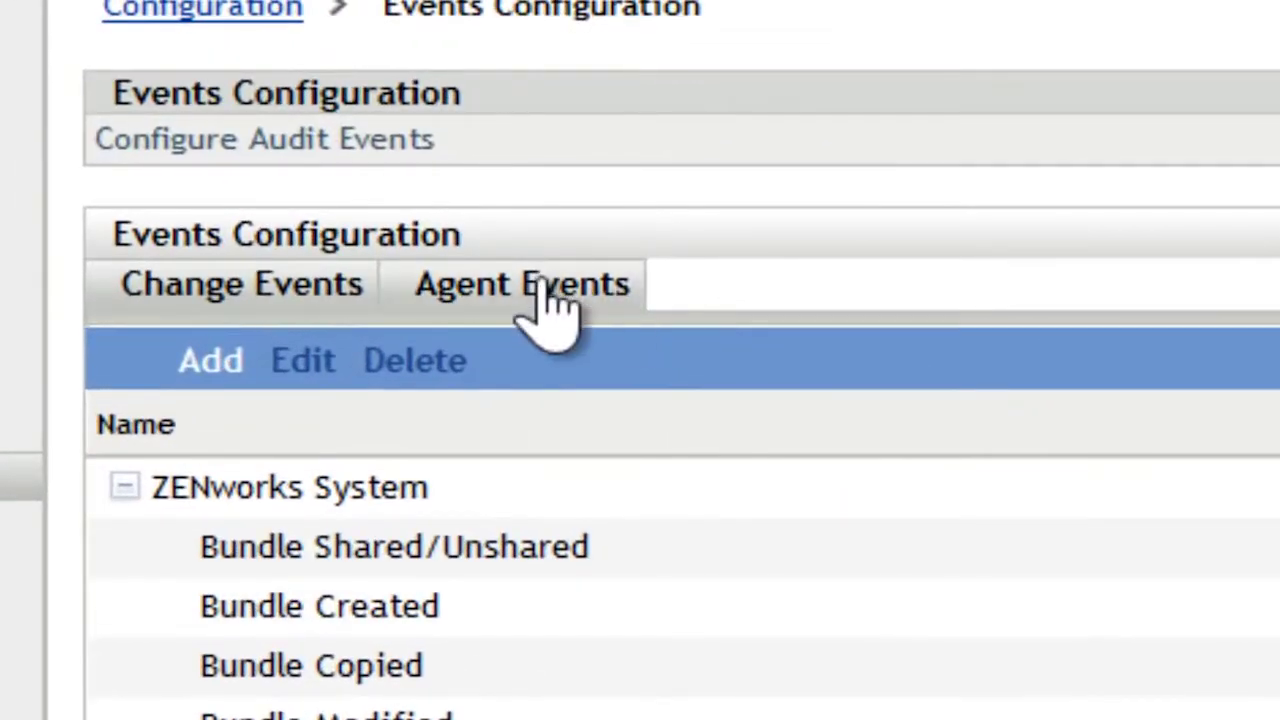
Step: Review the configured agent events, from Remote Management through User Management to ZENworks Endpoint Security Management
left_click(548, 290)
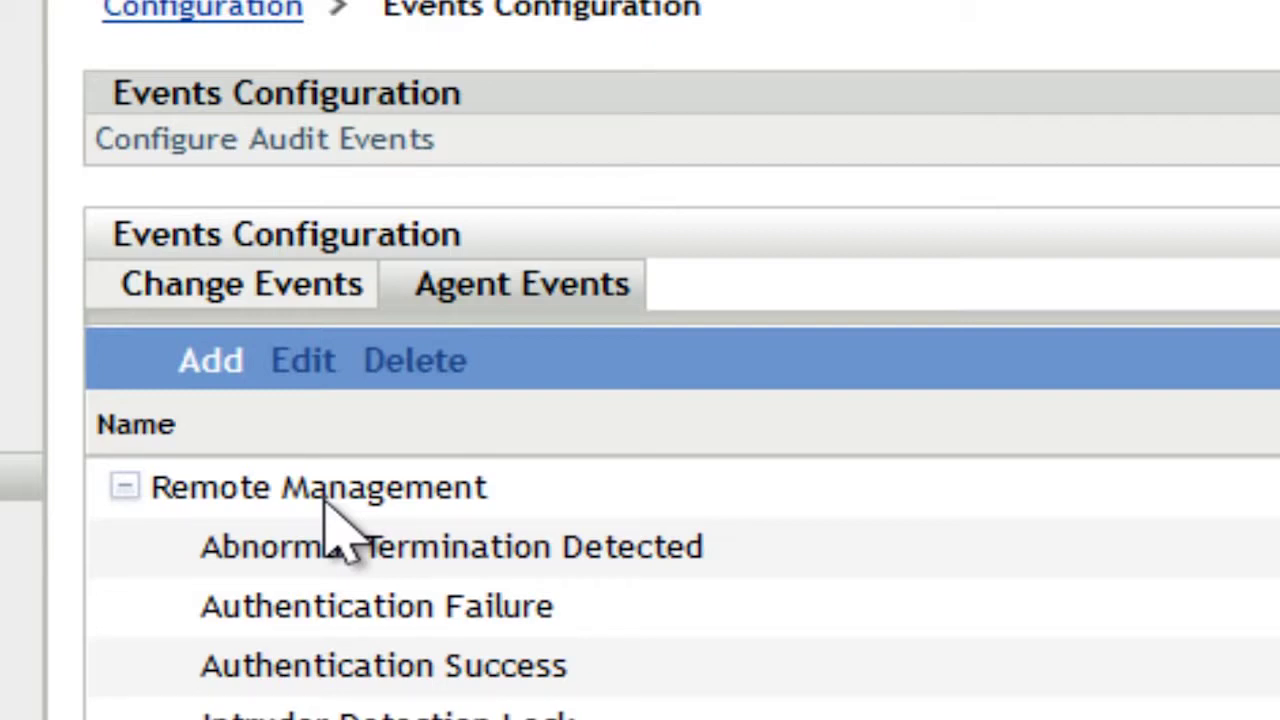
scroll(629, 700, "down", 1)
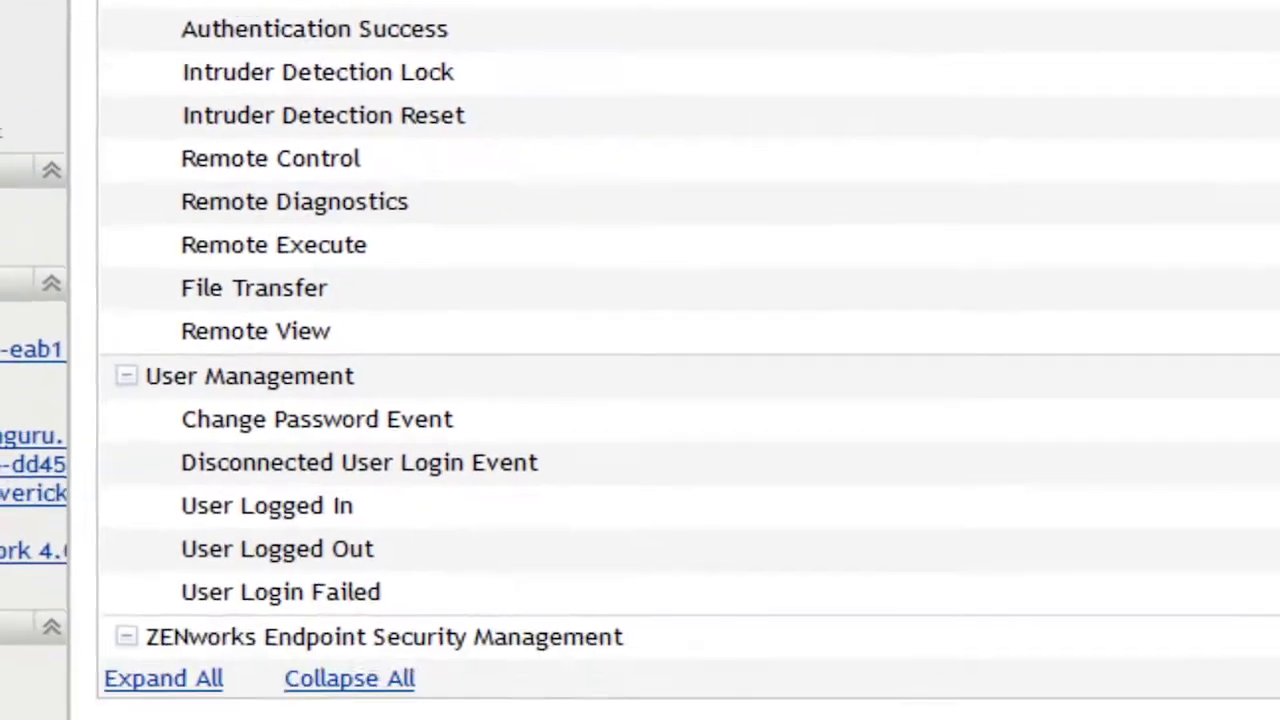
scroll(640, 580, "down", 5)
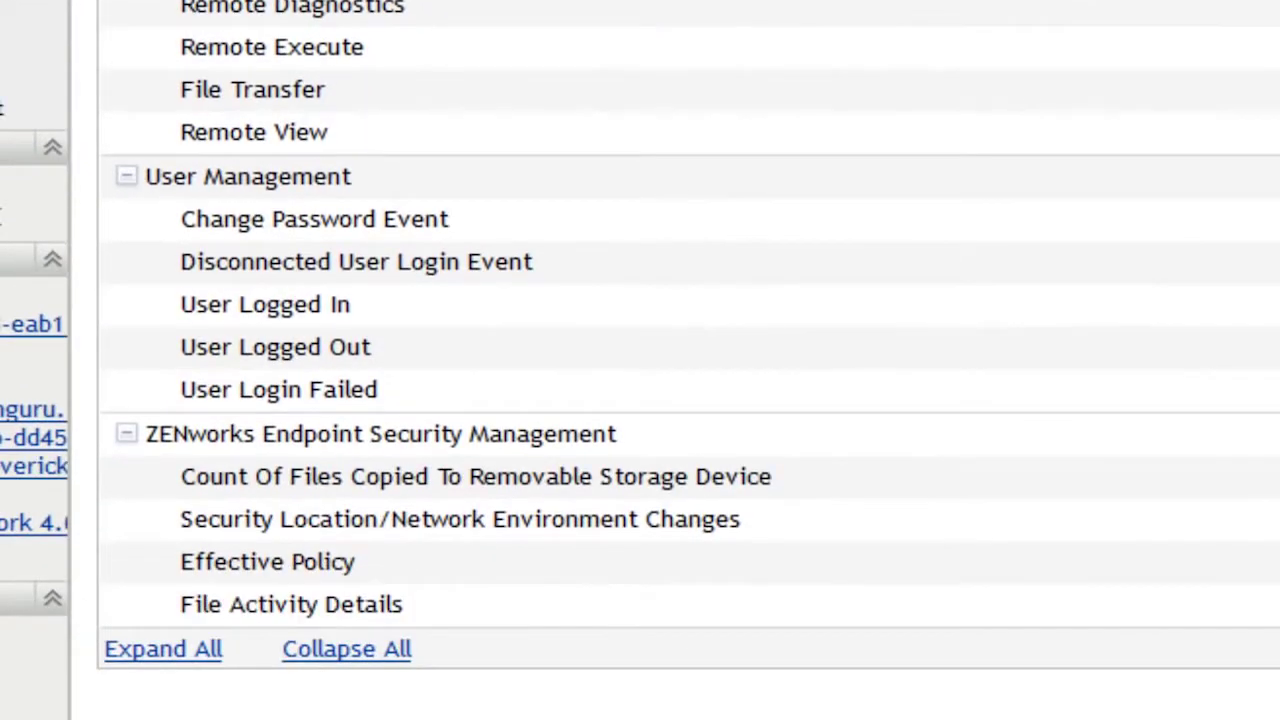
left_click(291, 605)
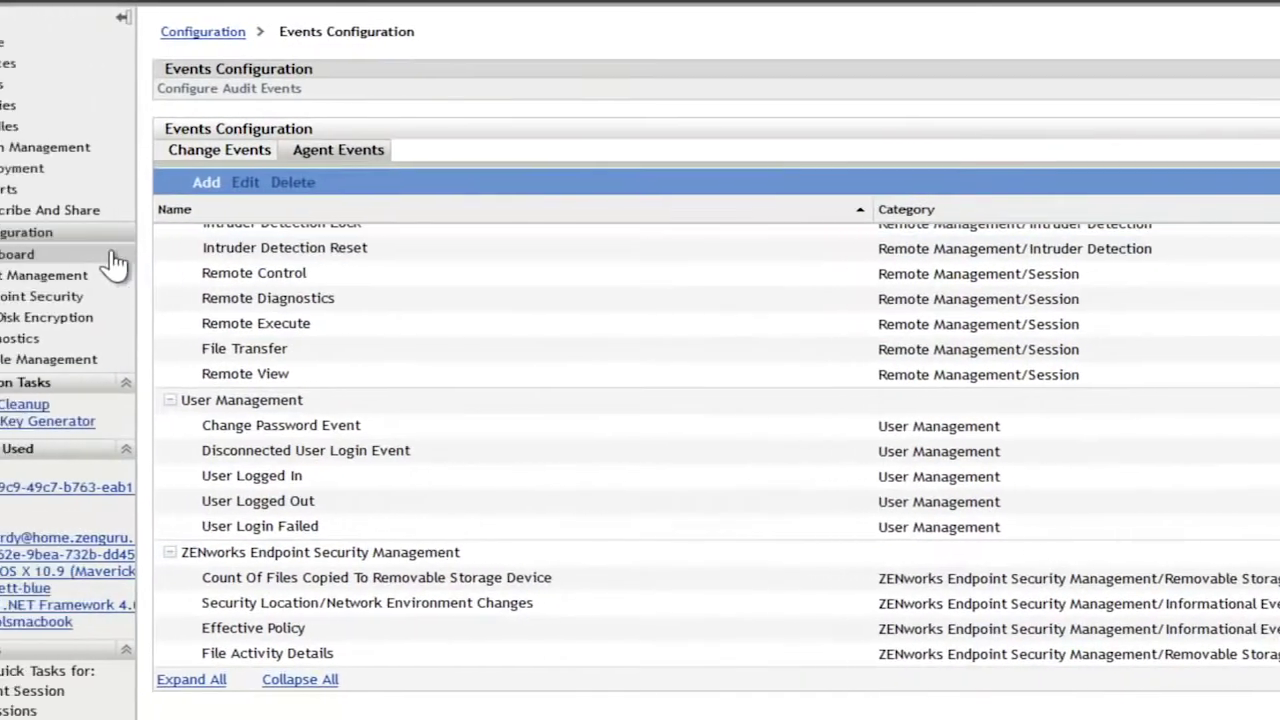
Step: Open the zone audit dashboard and set a custom date range starting 10/28/2013
left_click(197, 260)
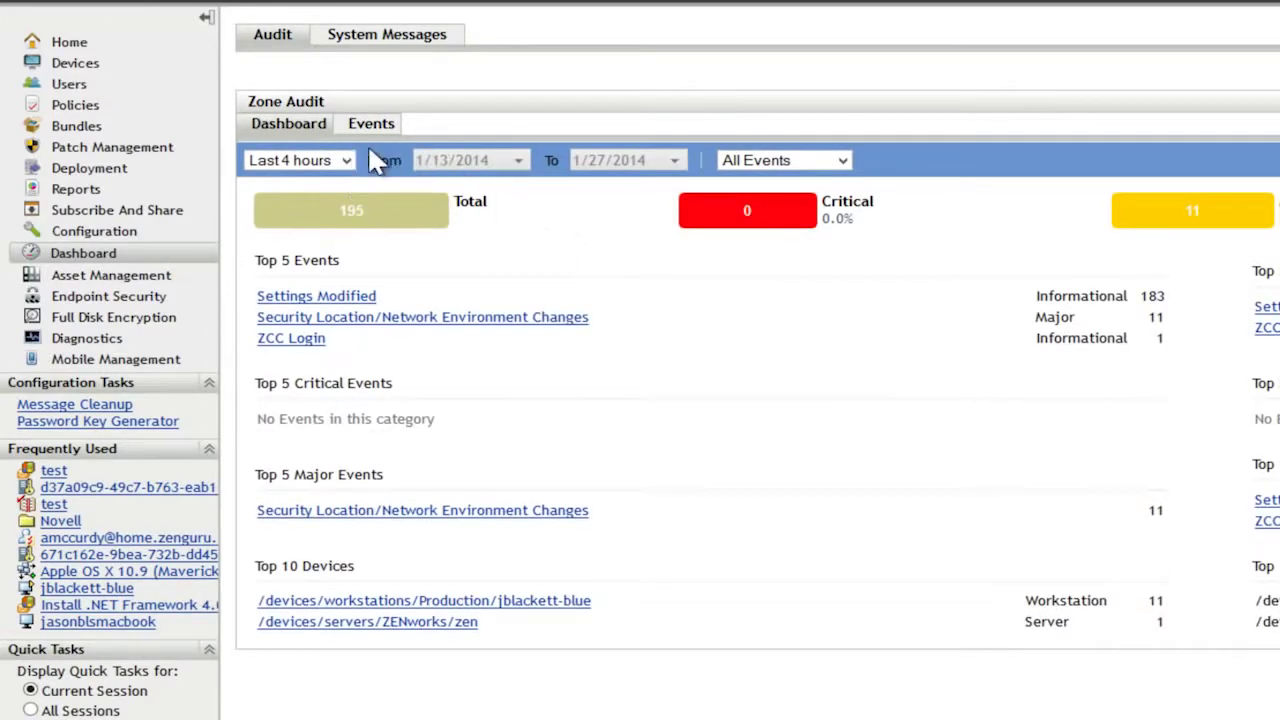
left_click(346, 160)
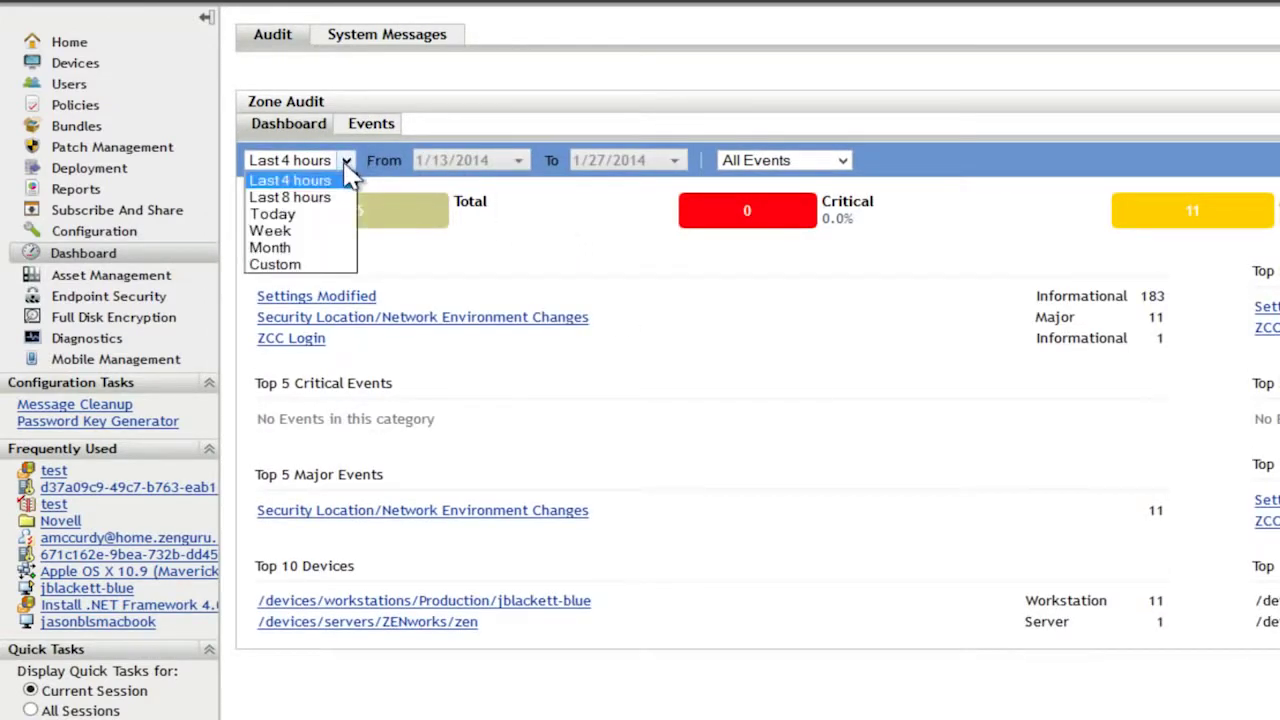
left_click(338, 263)
left_click(518, 162)
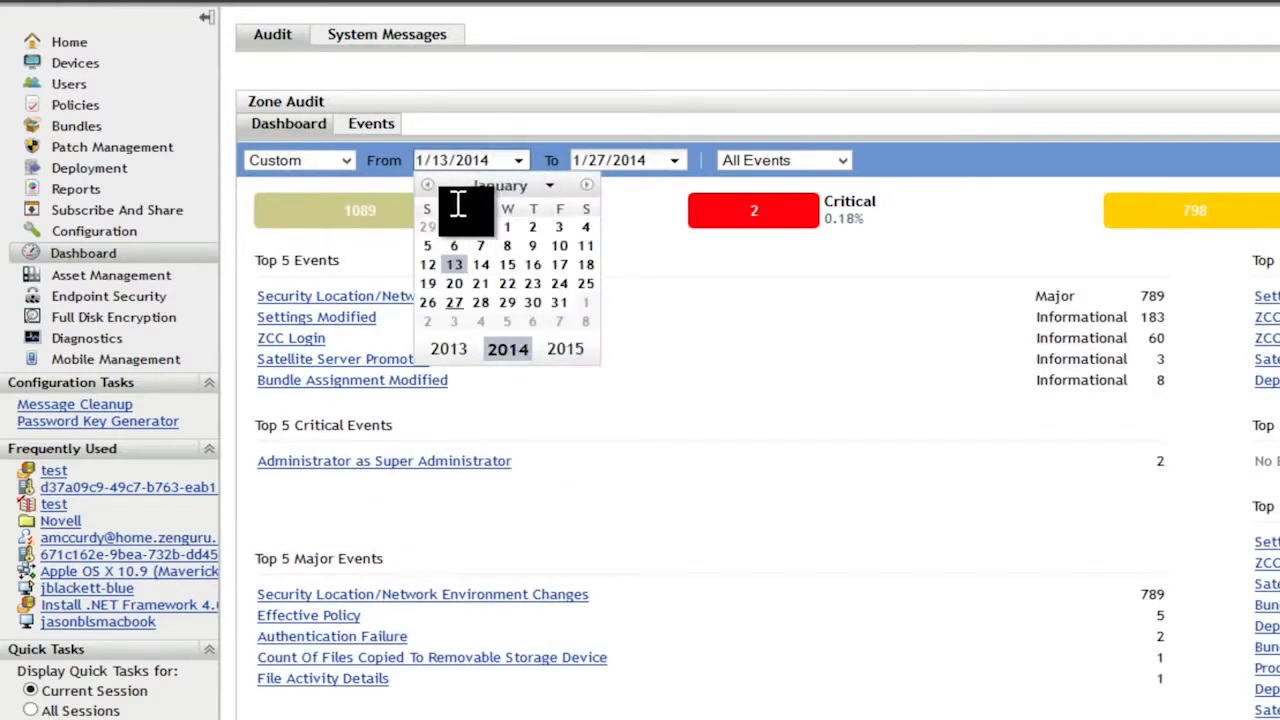
left_click(427, 185)
left_click(427, 185)
left_click(427, 185)
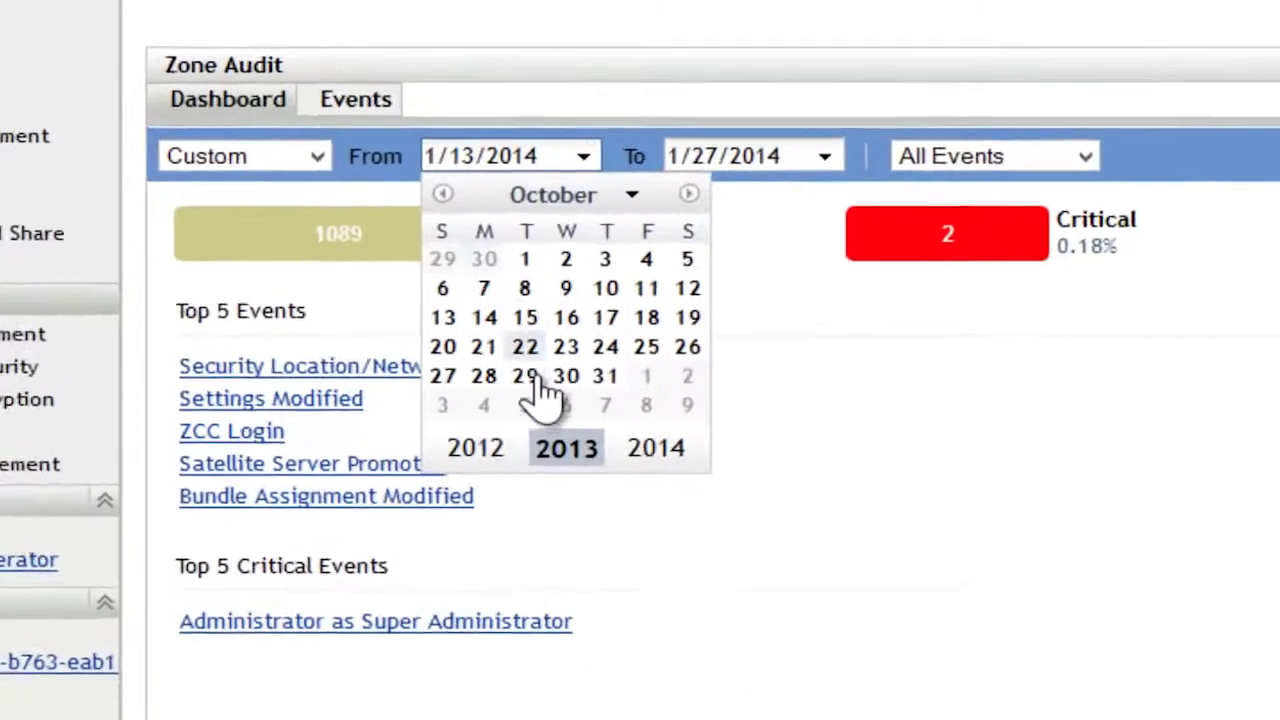
left_click(493, 372)
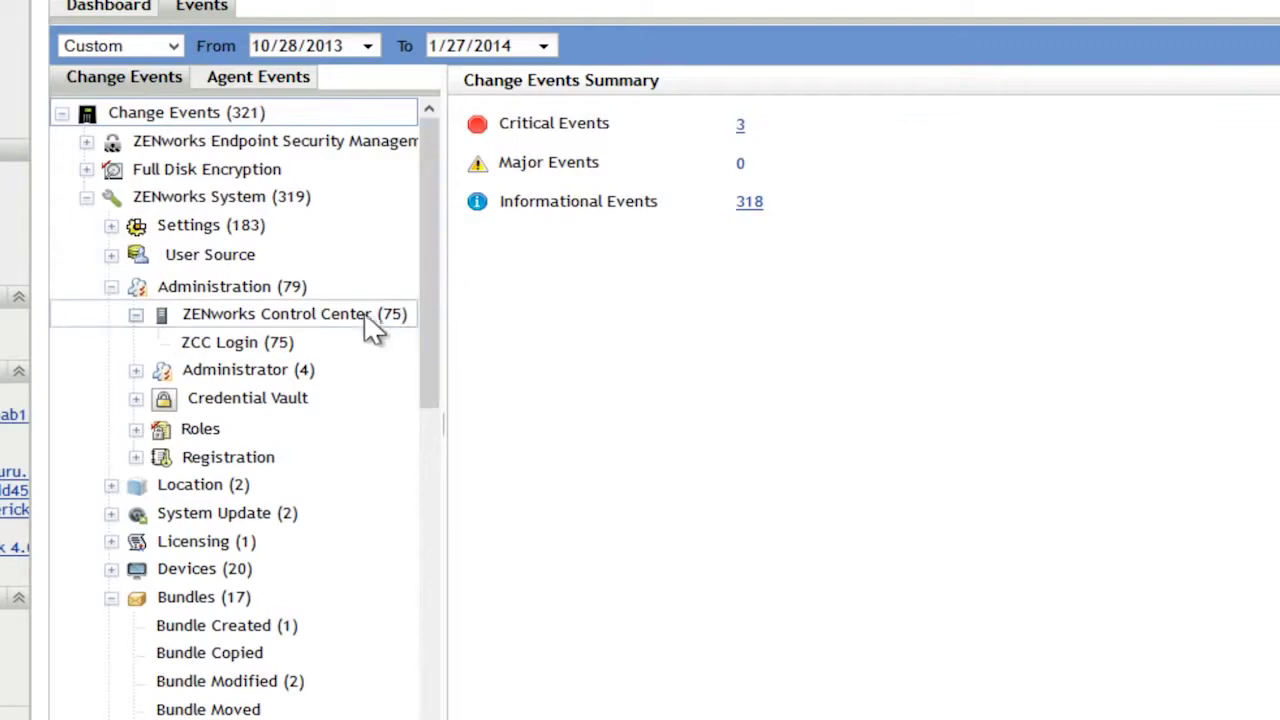
Step: List the ZCC Login and Bundle Modified change events, and view the details of the Chrome bundle's modification
left_click(258, 342)
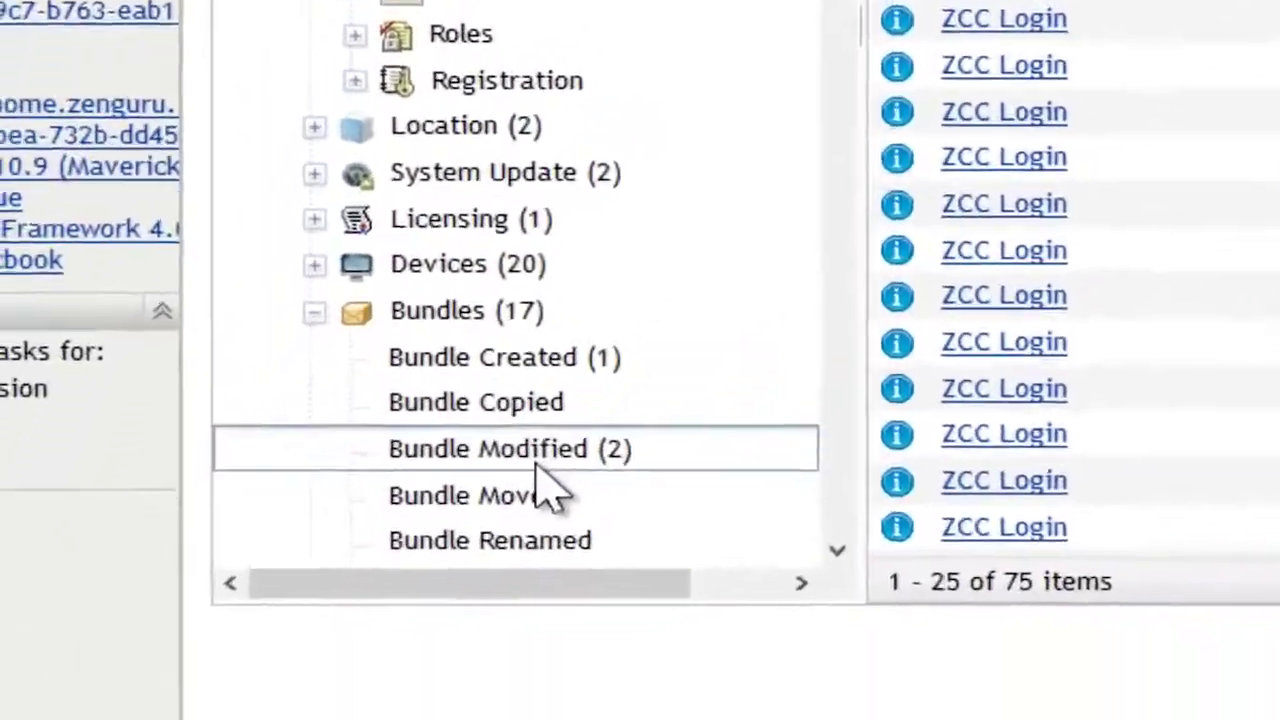
left_click(537, 465)
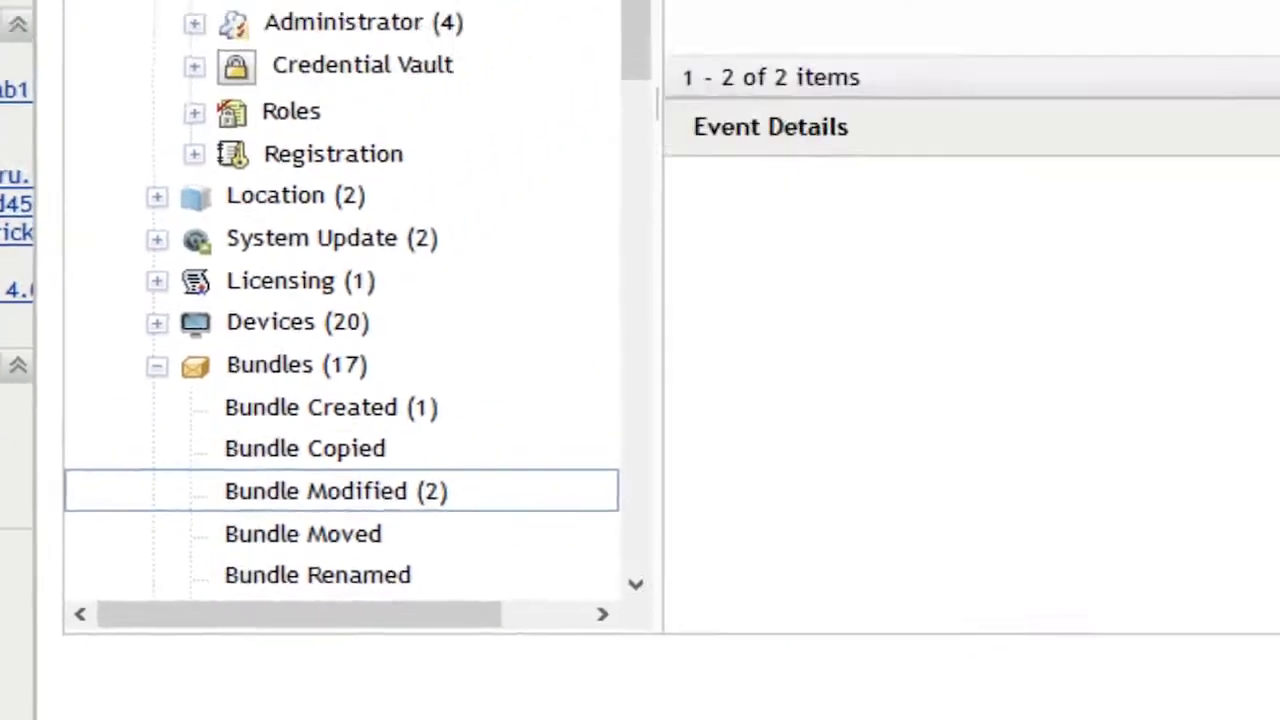
left_click(366, 40)
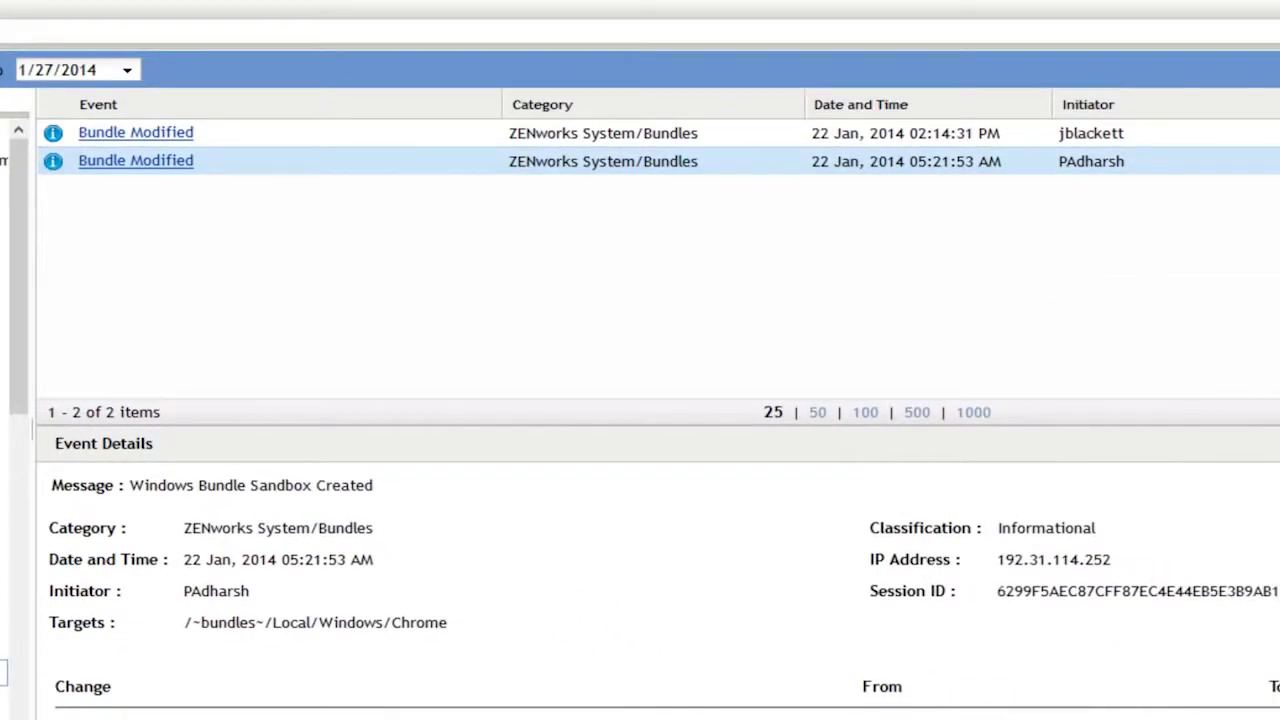
scroll(640, 600, "down", 1)
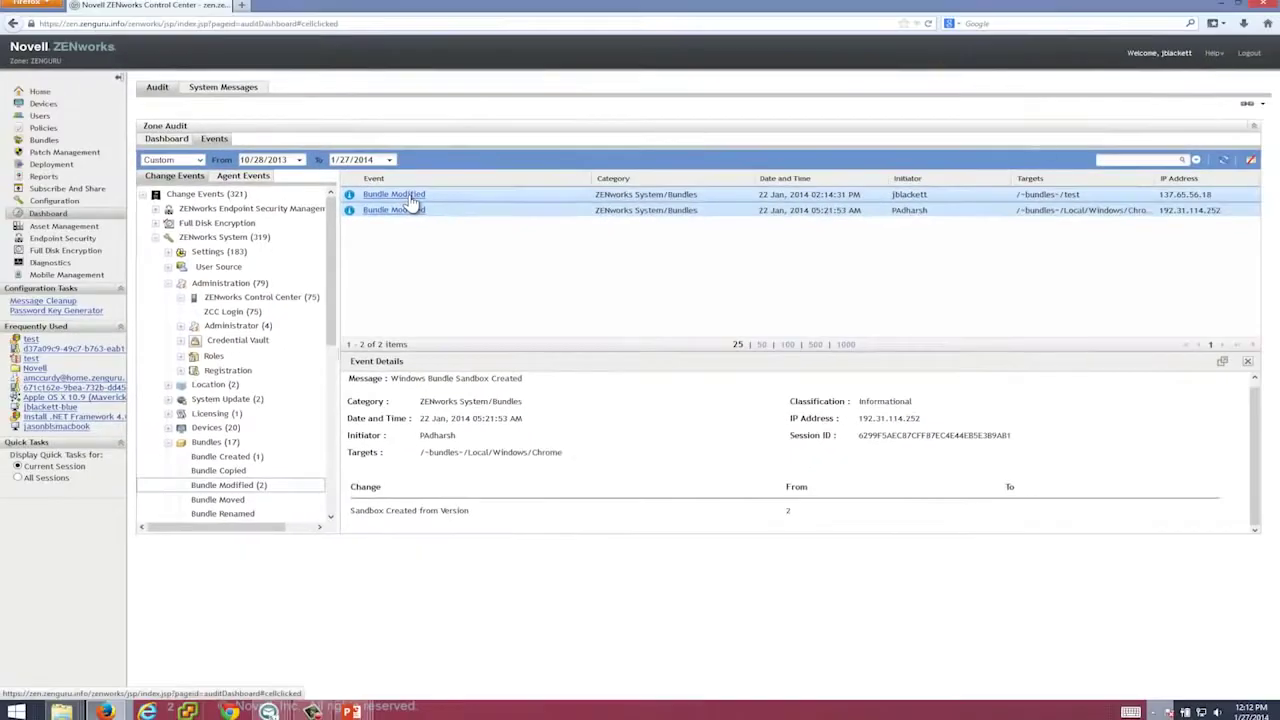
Step: View the Bundle Modified event for the test bundle and examine its Requirements changes
left_click(412, 197)
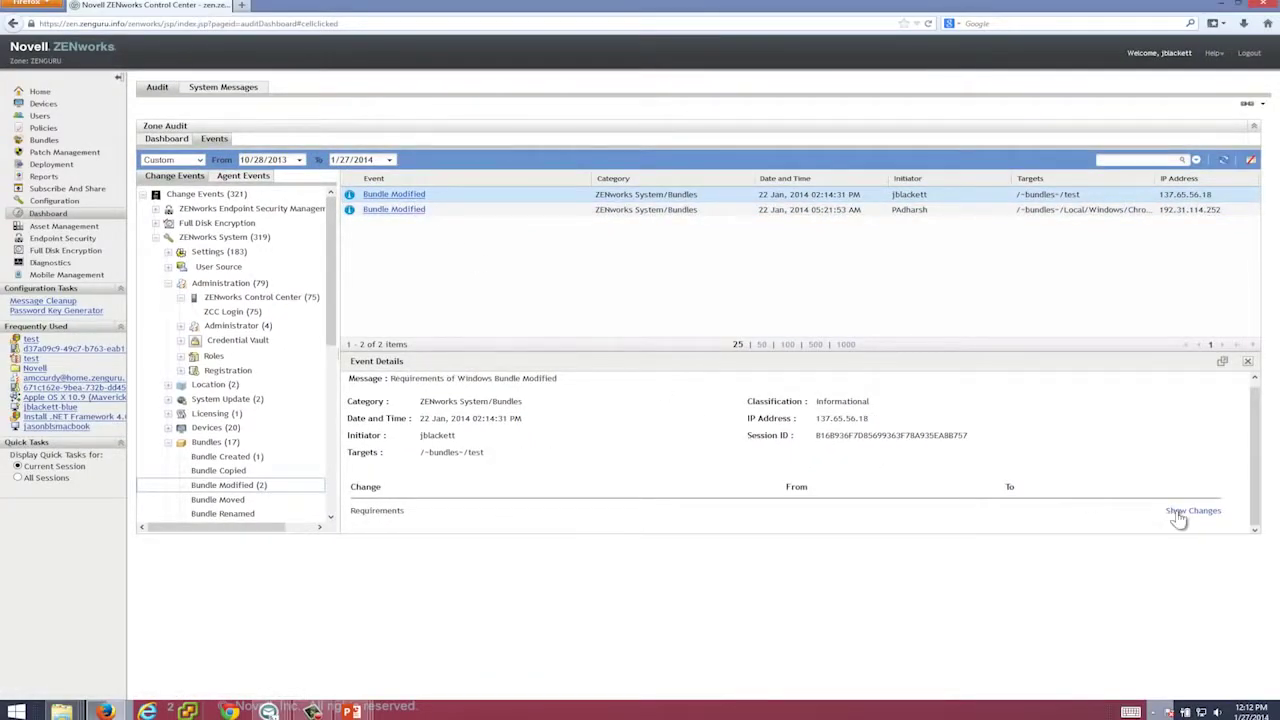
left_click(1195, 511)
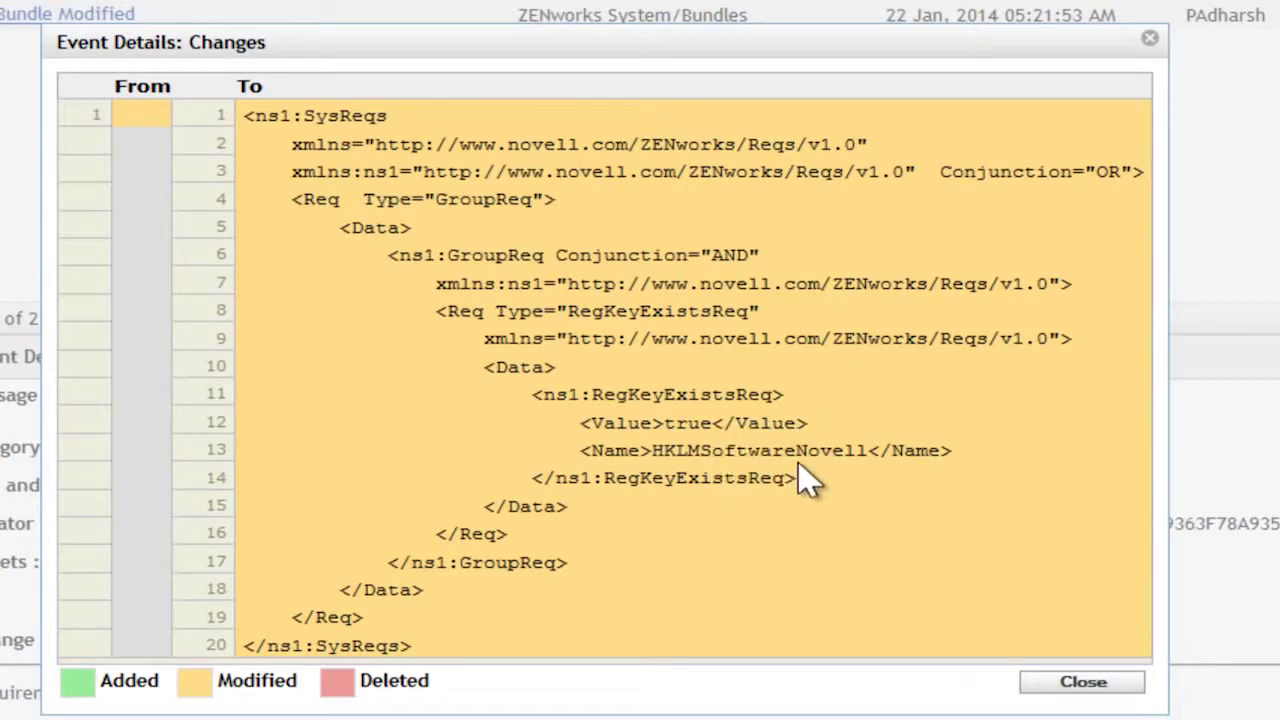
left_click(1150, 38)
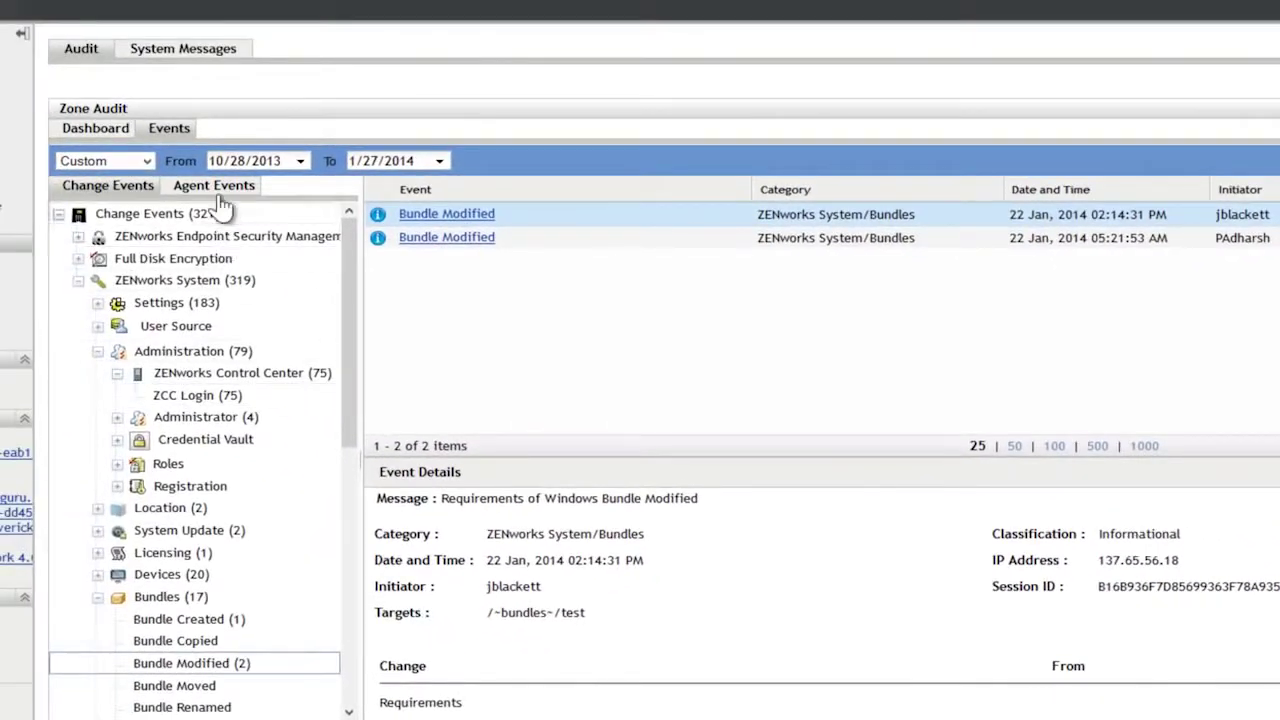
Step: Look through the zone's agent events for Authentication Failure and Count Of Files Copied To Removable Storage Device
left_click(214, 187)
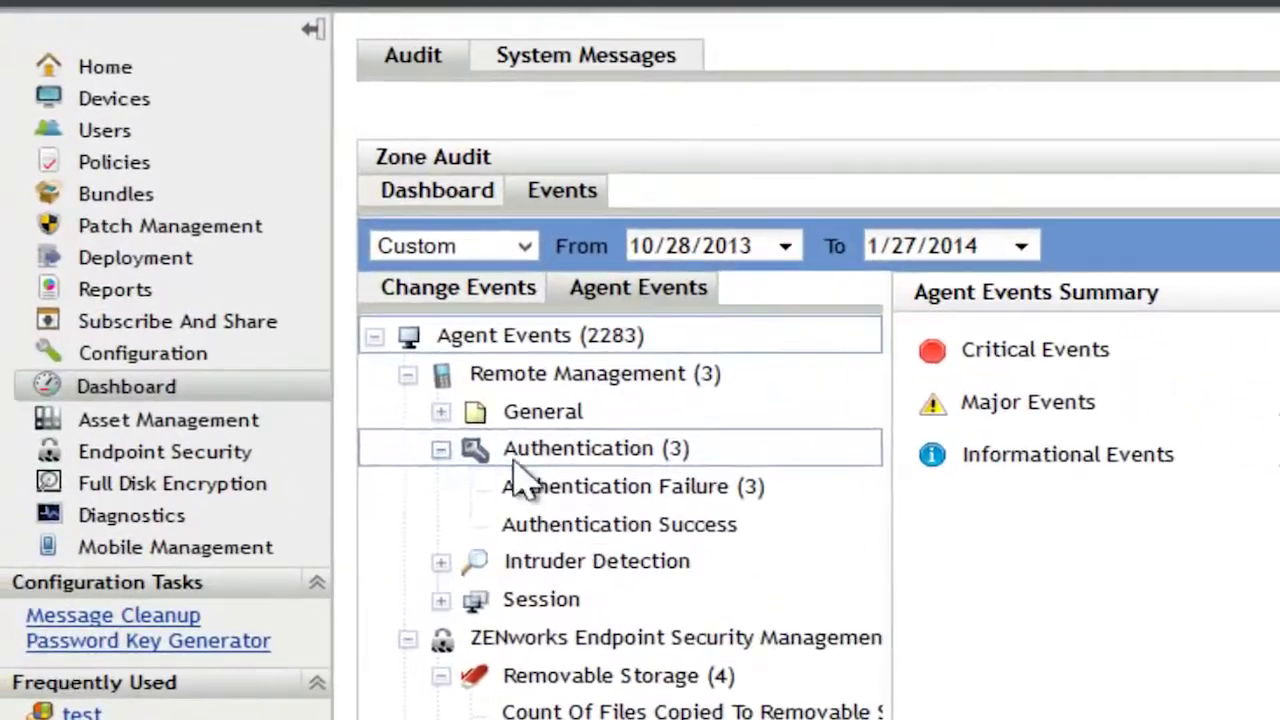
left_click(585, 495)
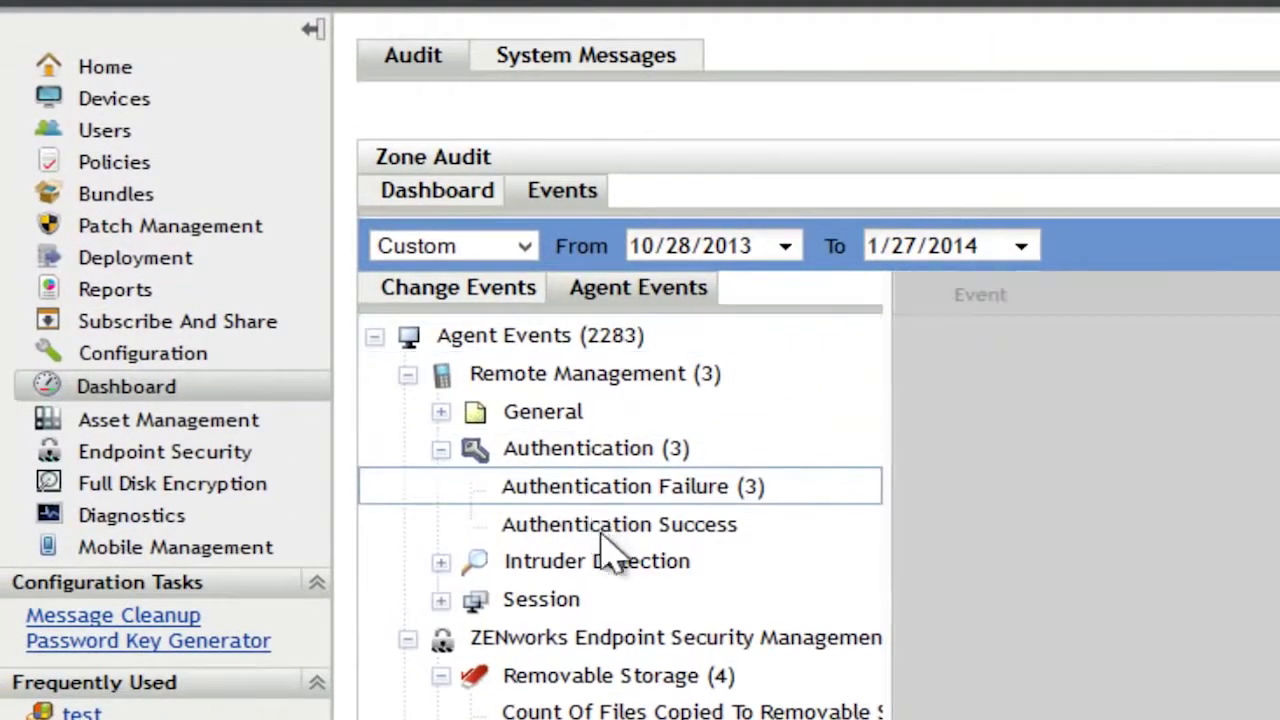
left_click(712, 711)
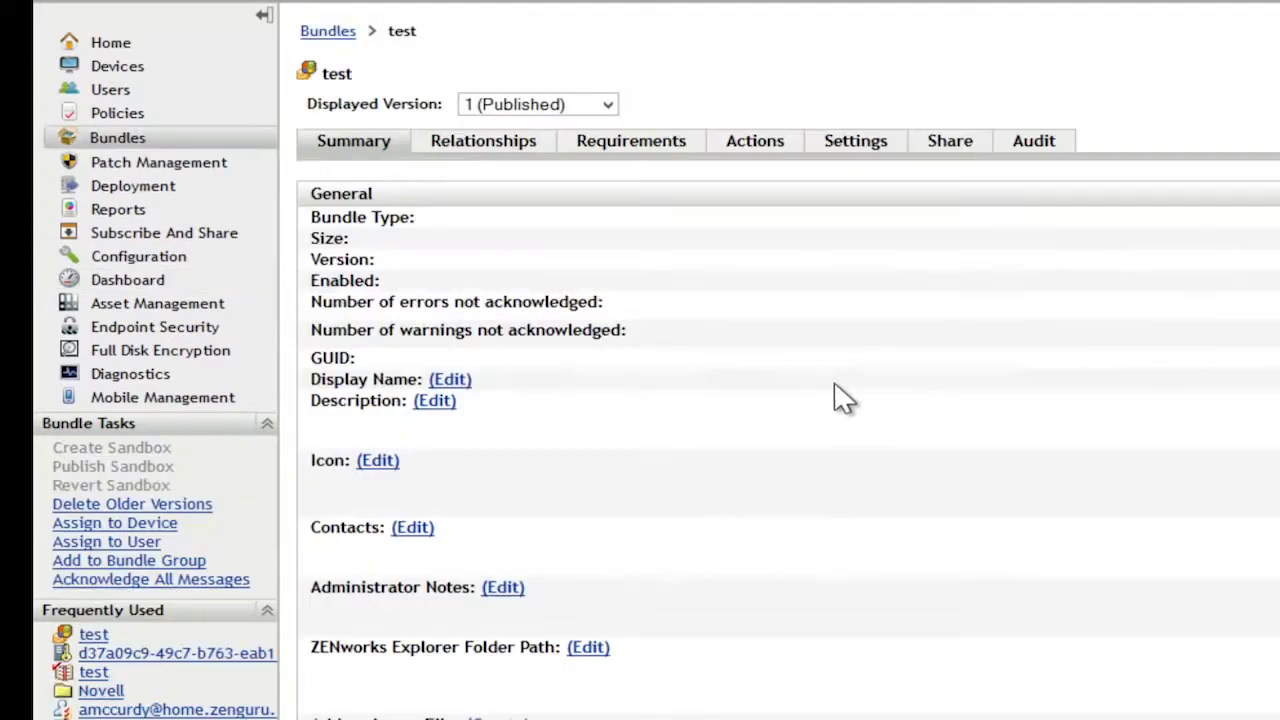
Step: Show the test bundle's audit events and list its informational change events
left_click(1020, 150)
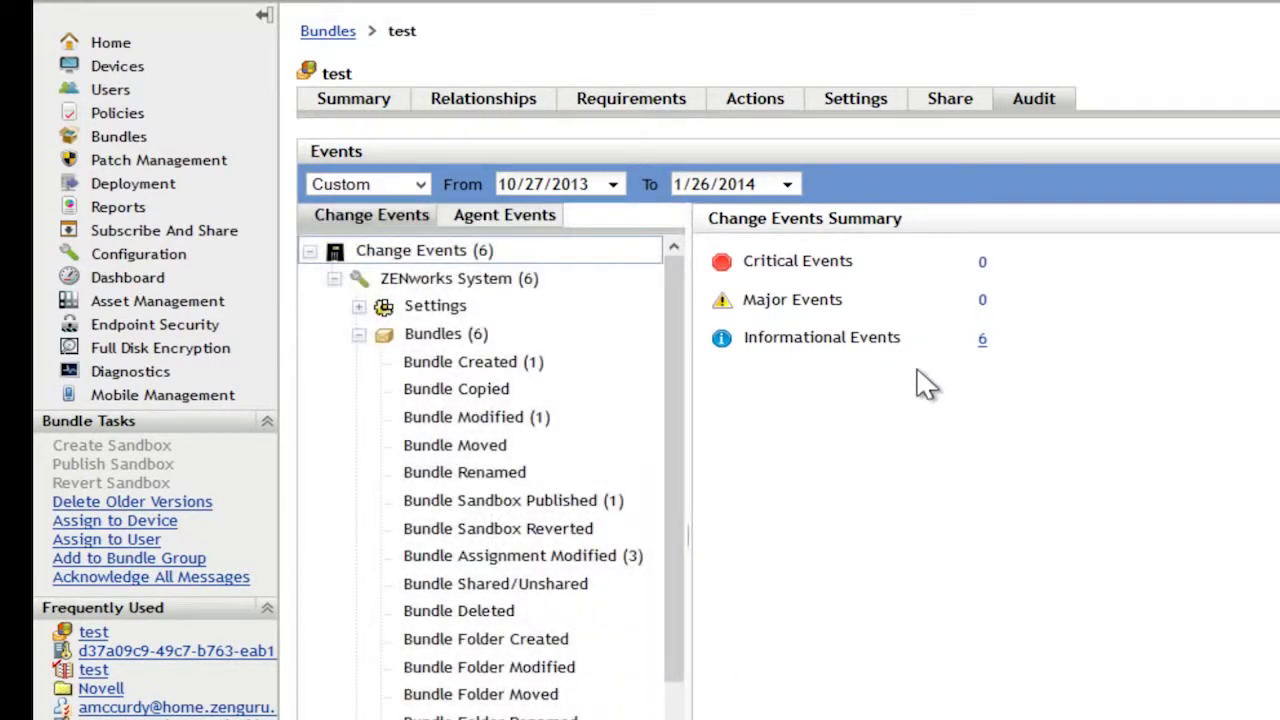
left_click(984, 343)
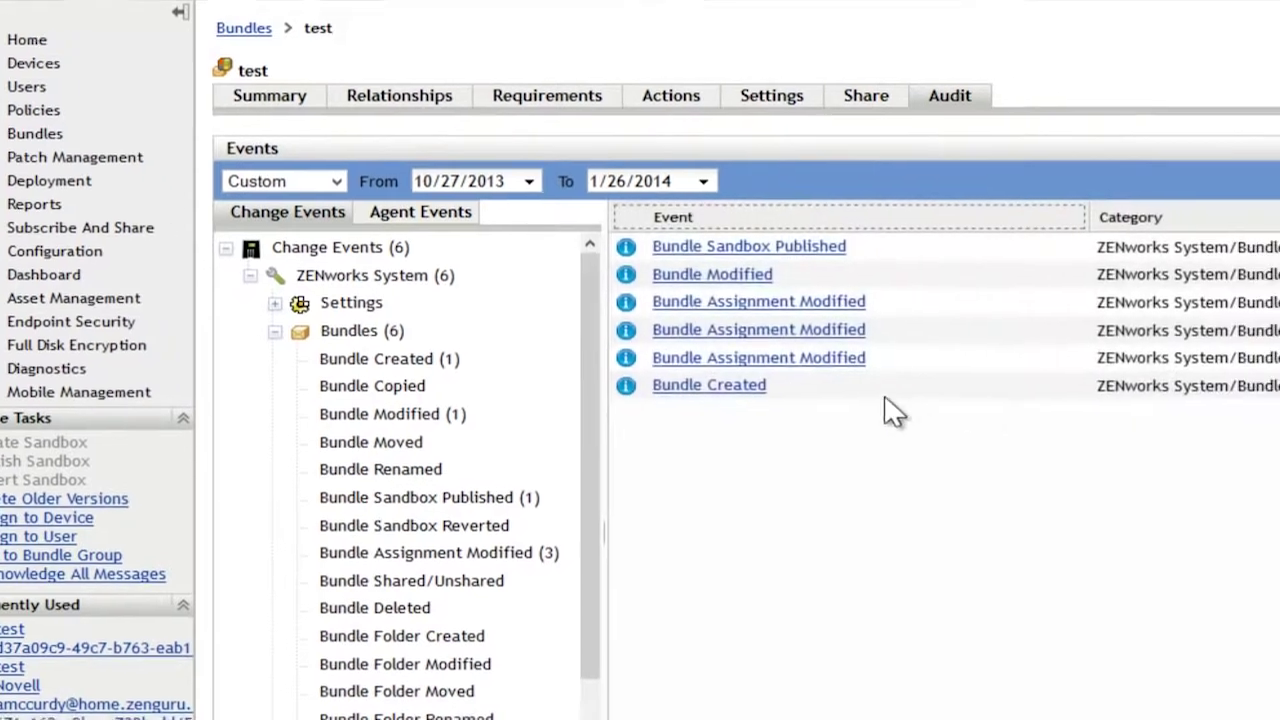